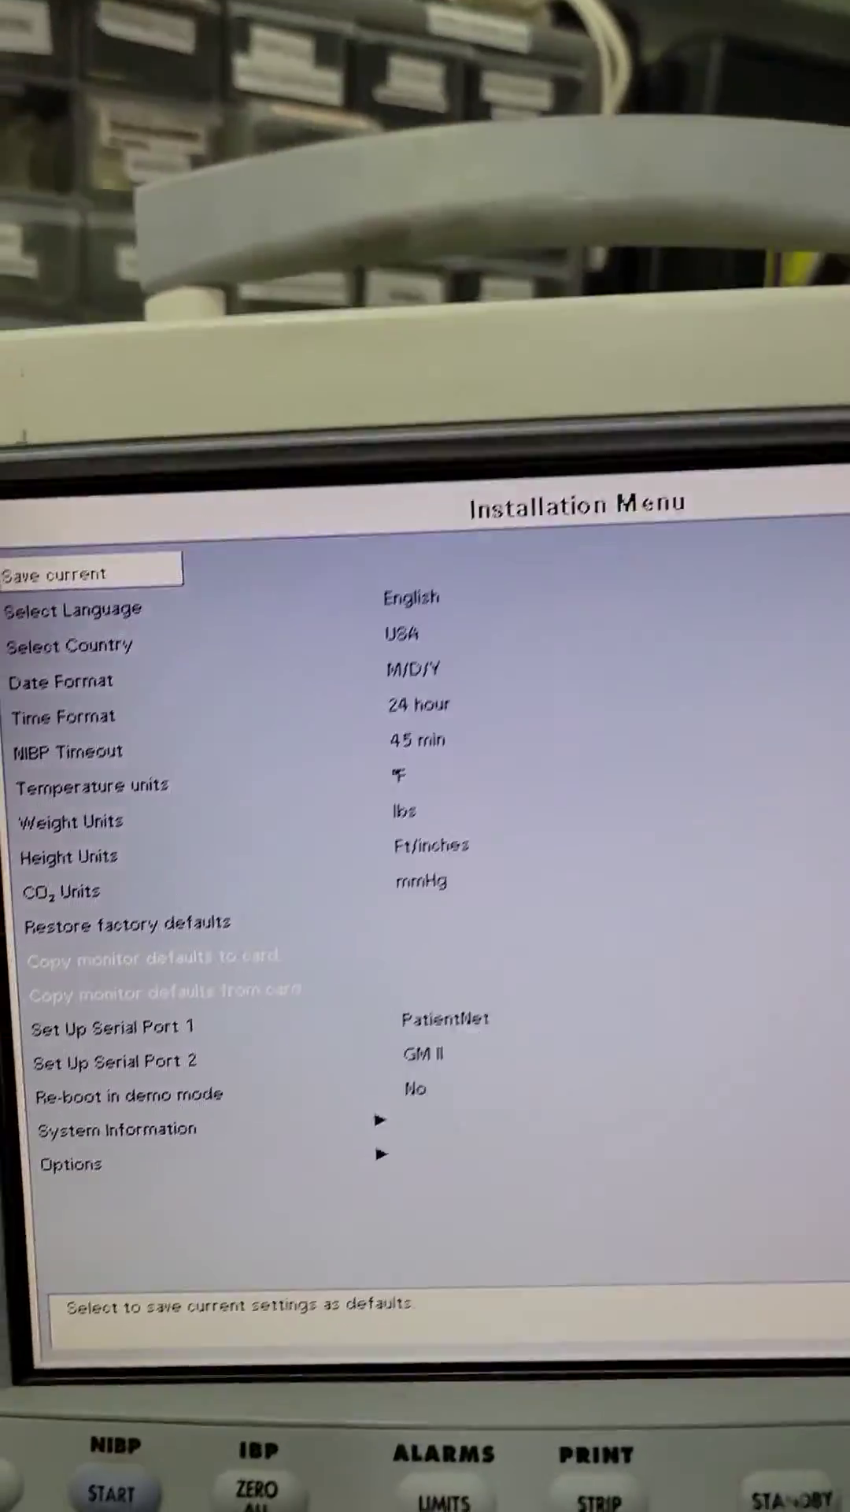
key("Up")
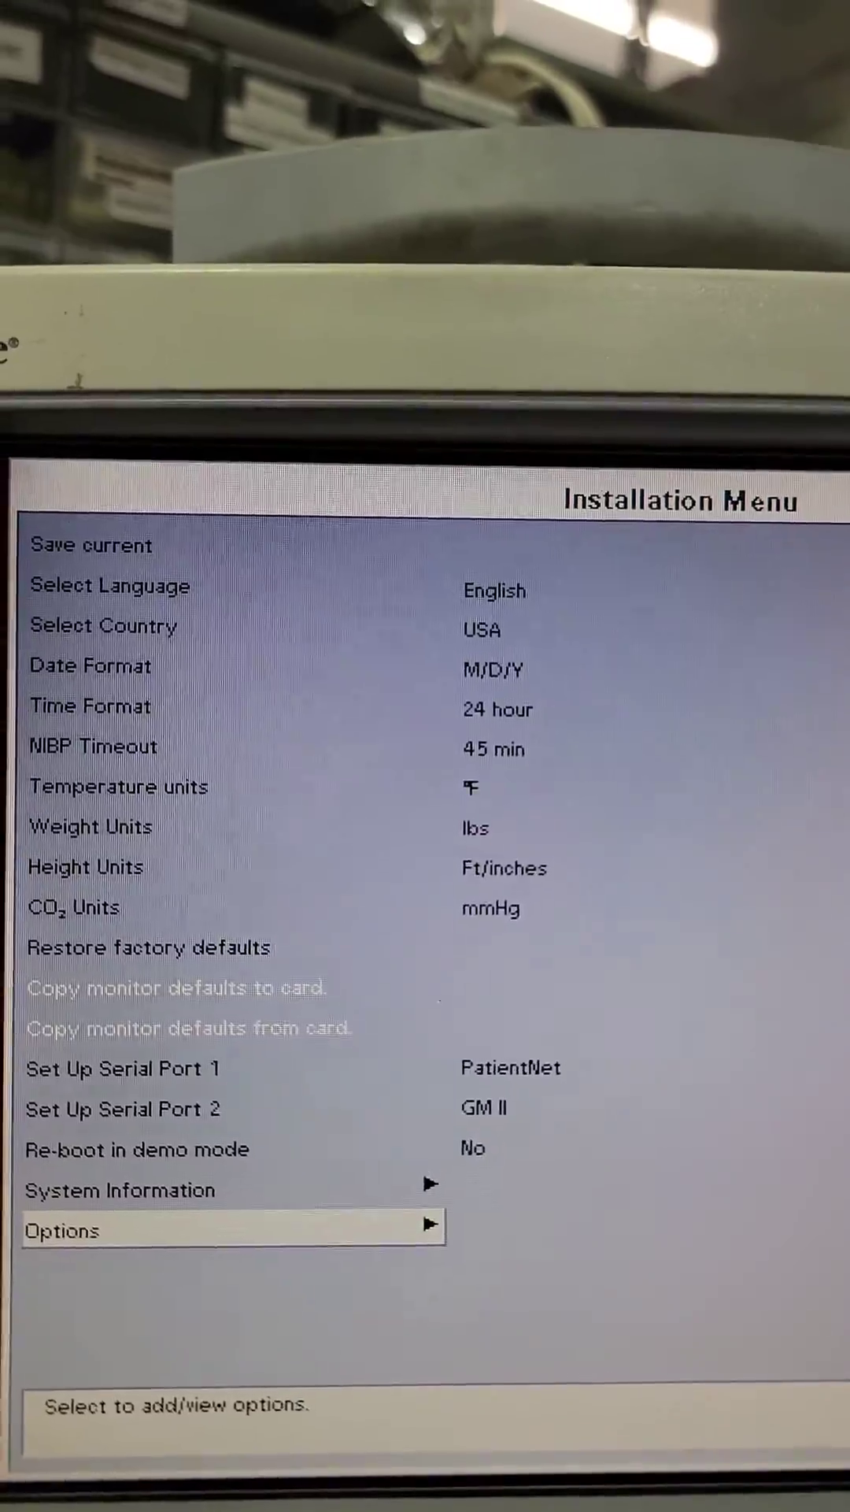
key("Up")
key("Down")
key("Down")
key("Down")
key("Down")
key("Down")
key("Down")
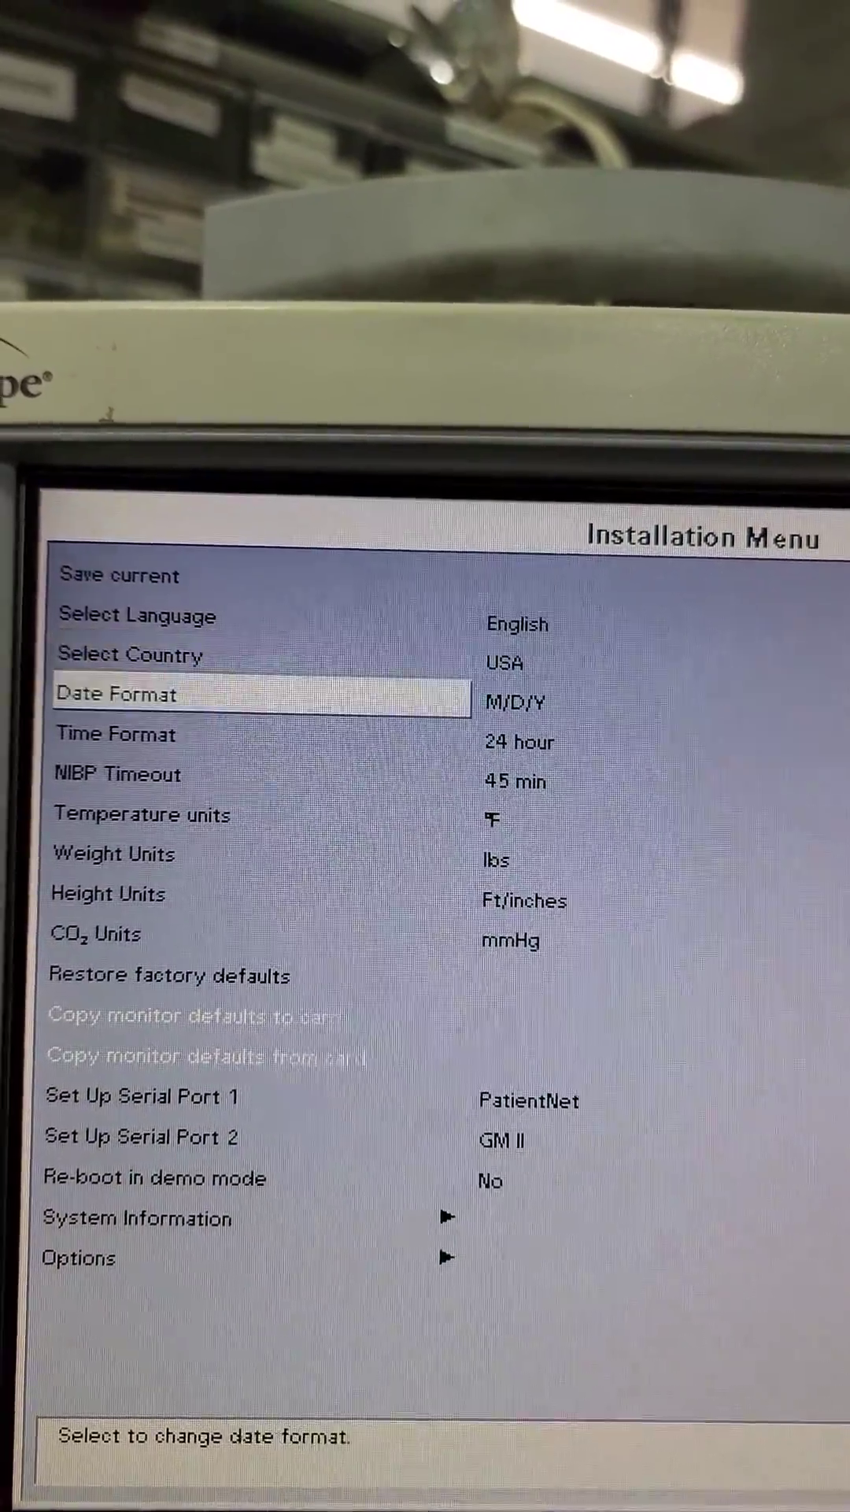
key("Down")
key("Down")
key("Down")
key("Down")
key("Down")
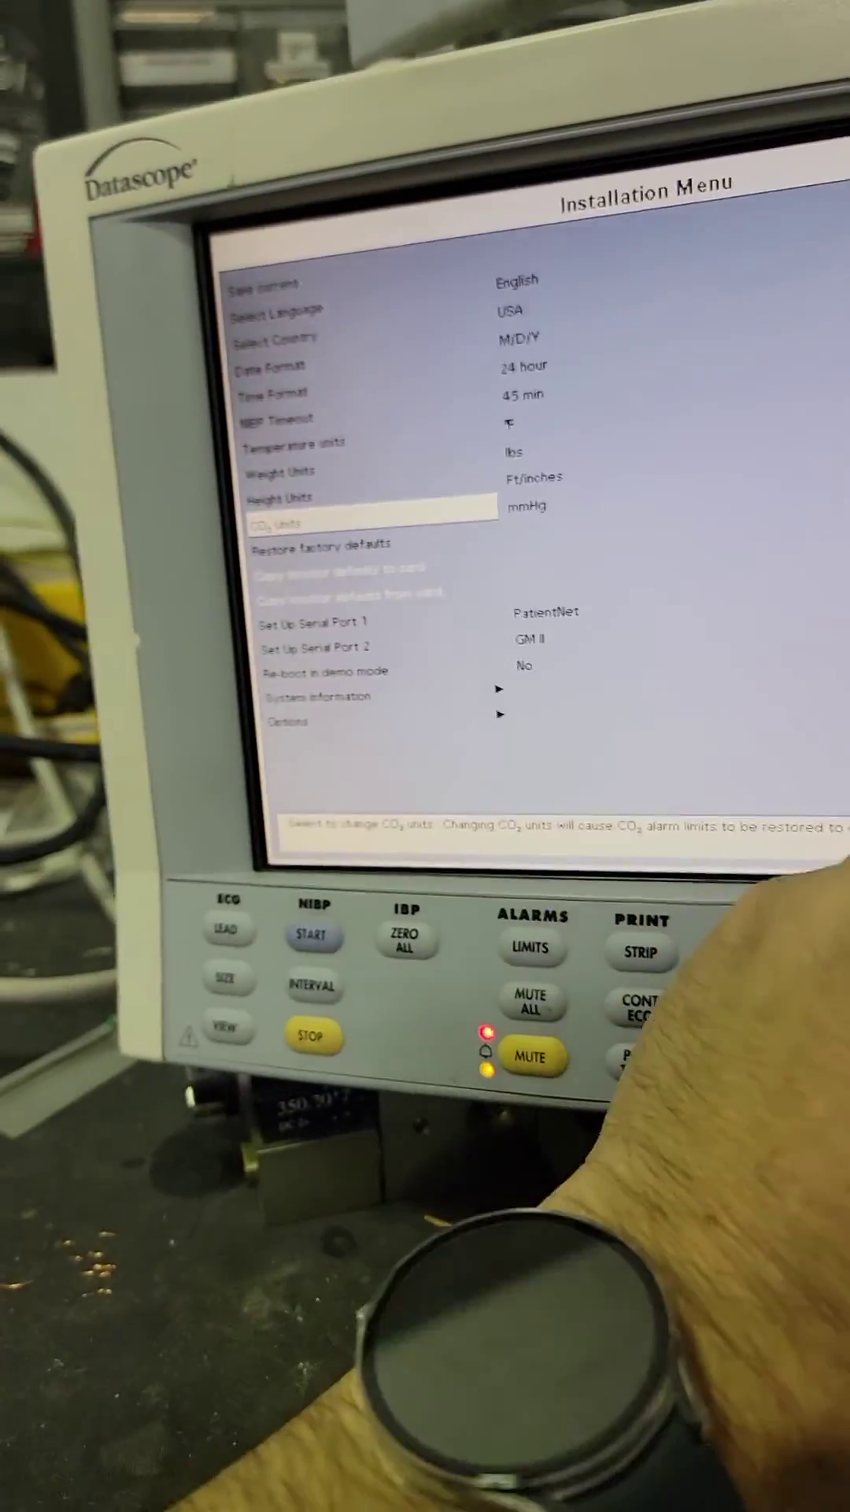
key("Up")
key("Down")
key("Down")
key("Down")
key("Down")
key("Down")
key("Down")
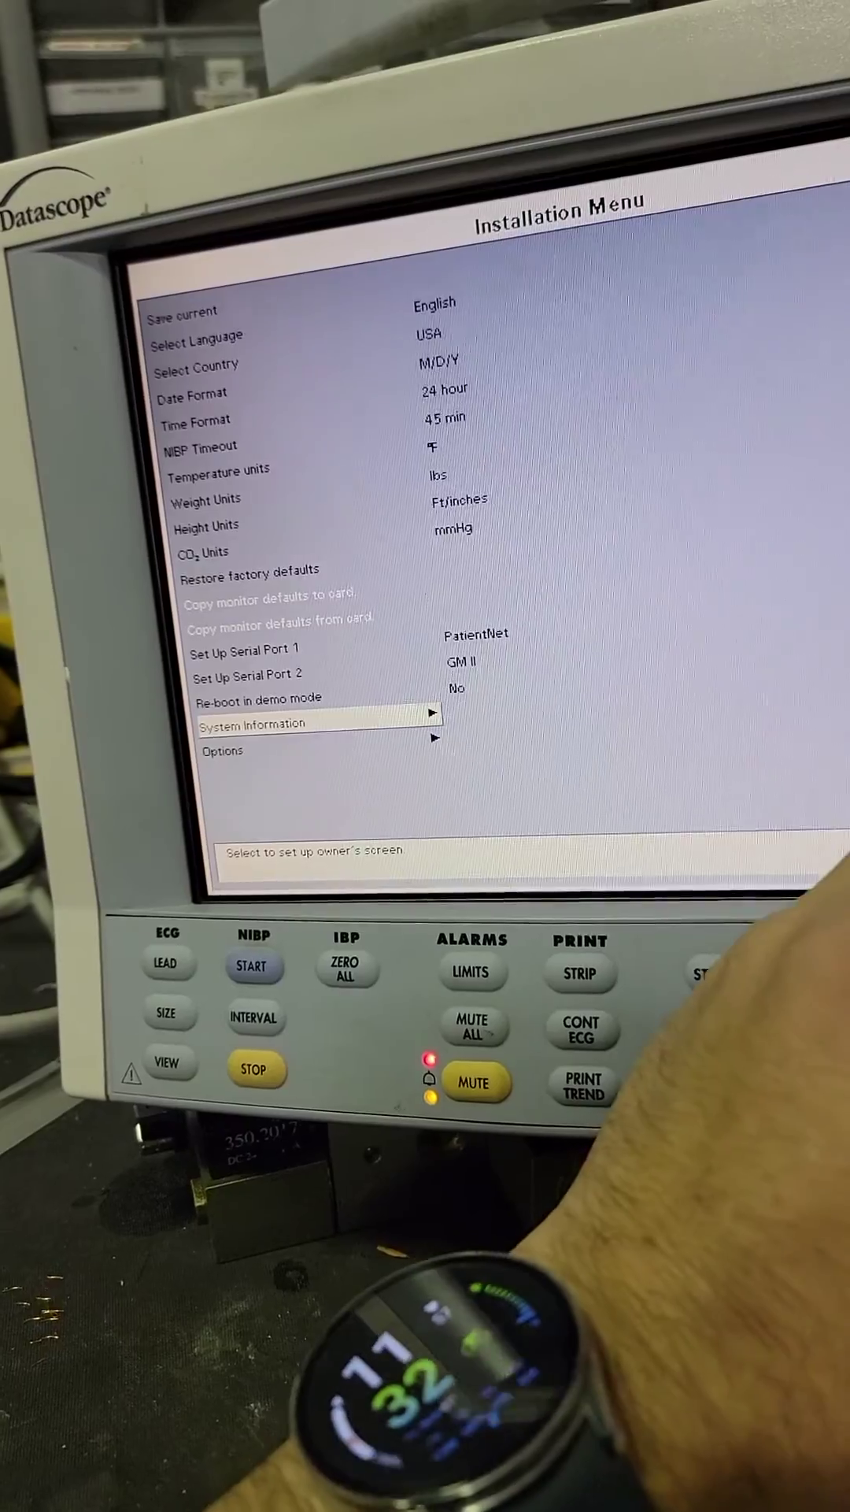
key("Return")
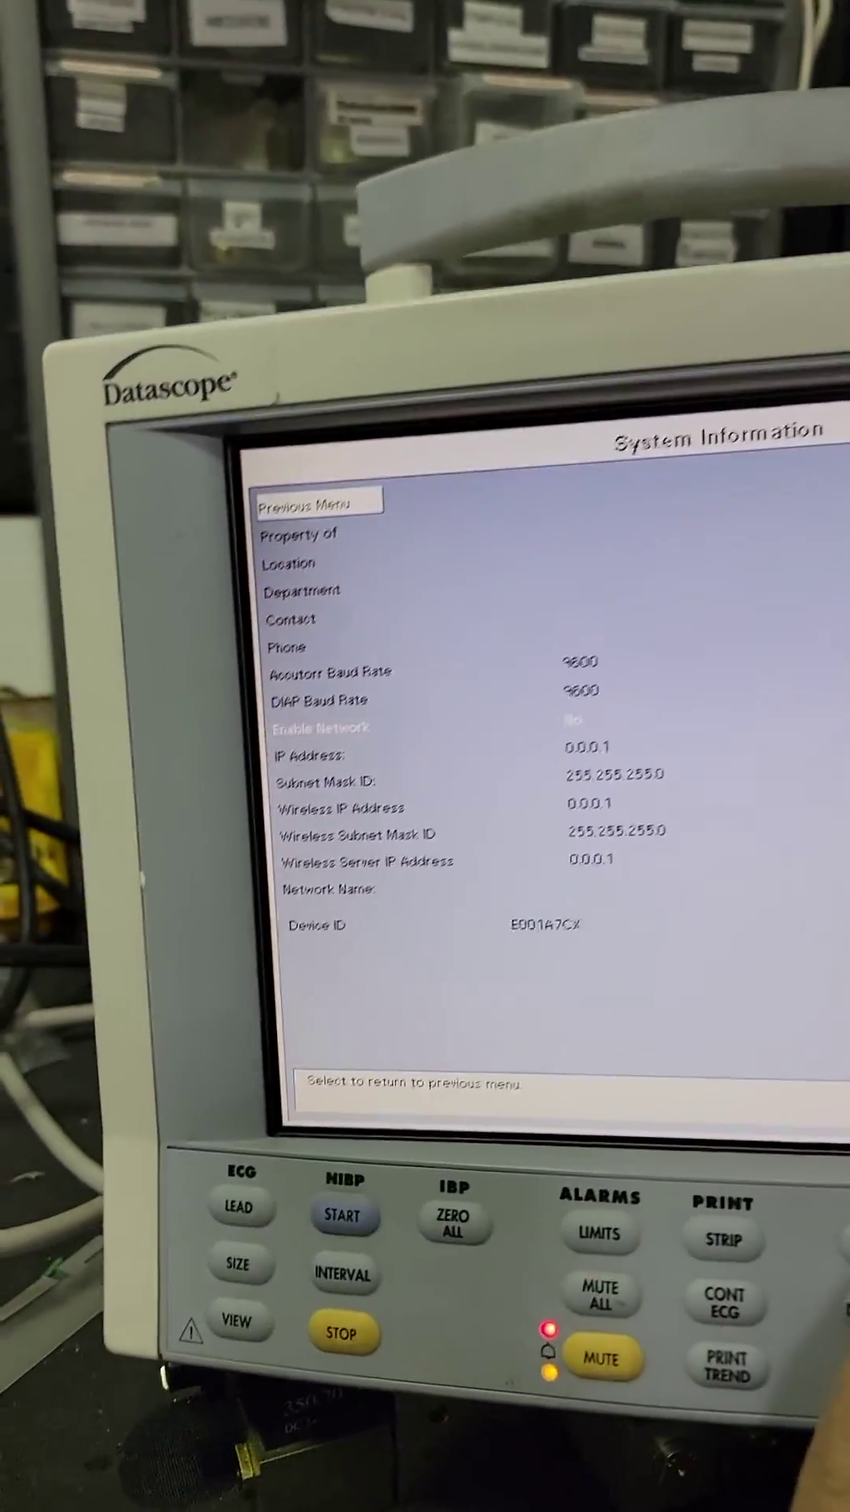
key("Down")
key("Down")
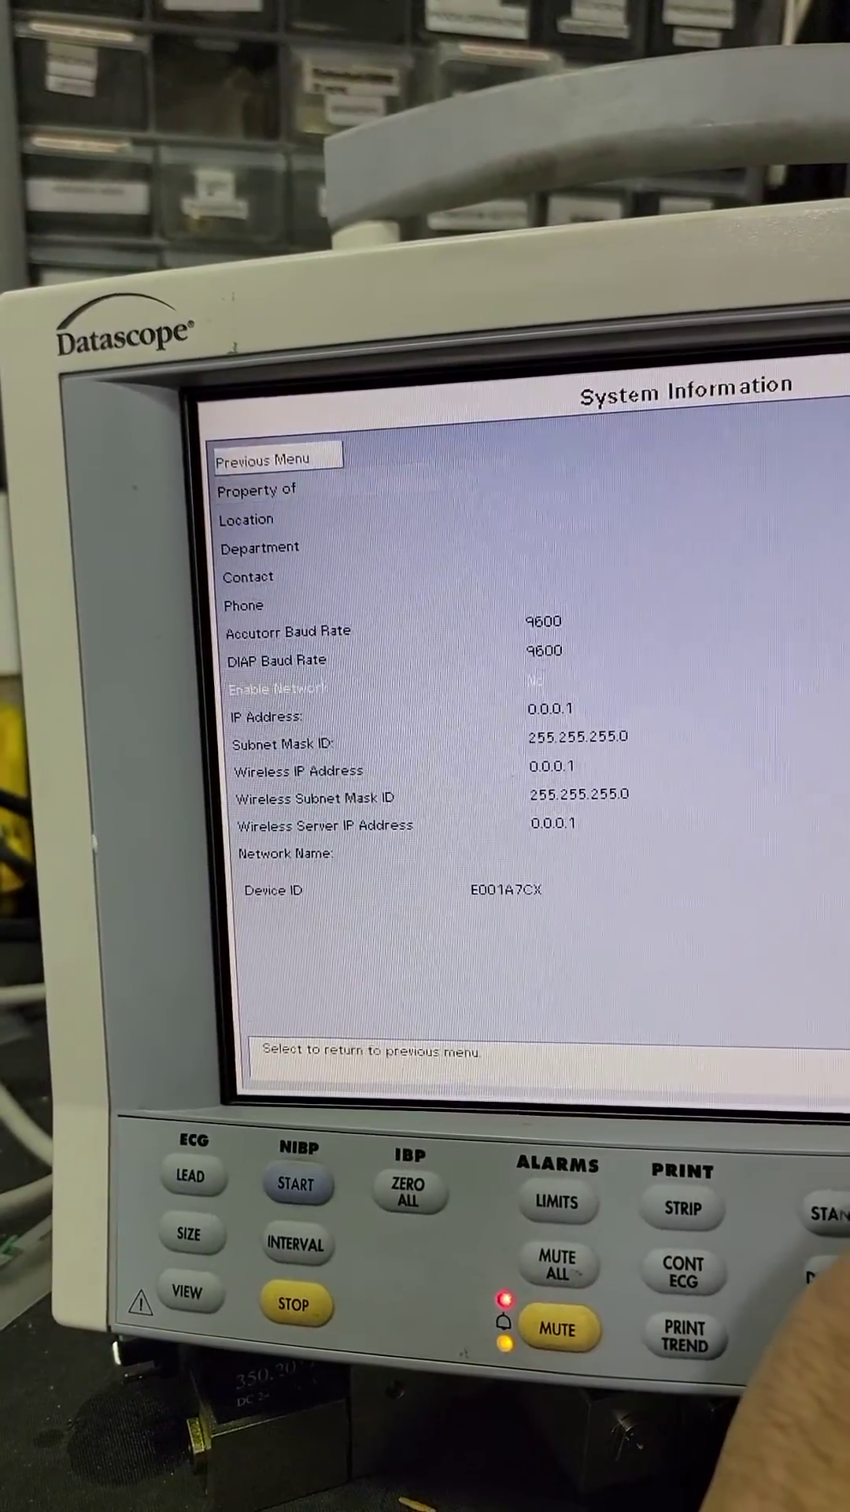
key("Up")
key("Down")
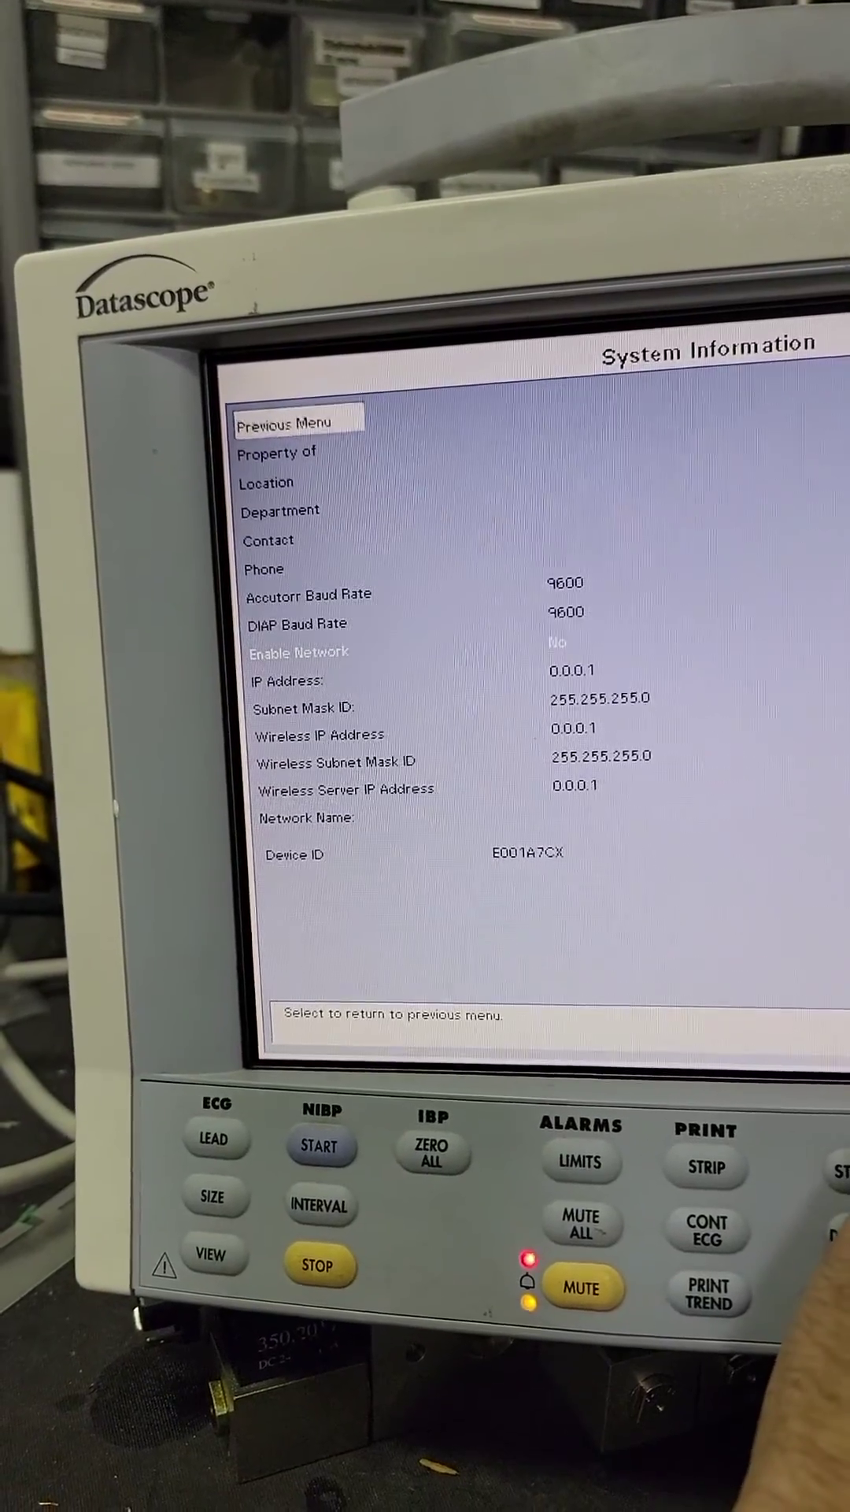
key("Up")
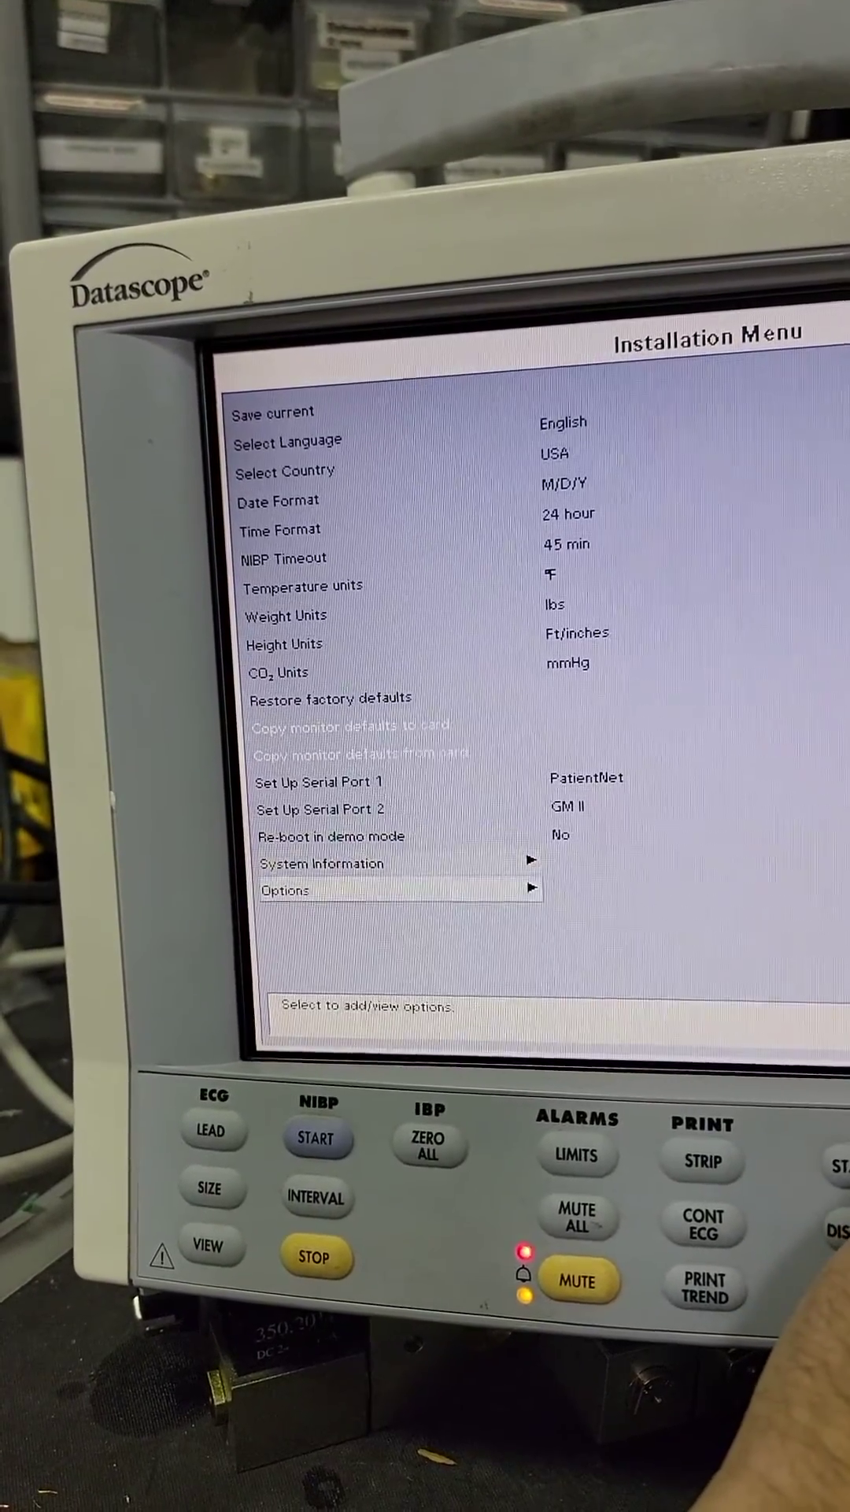
key("Return")
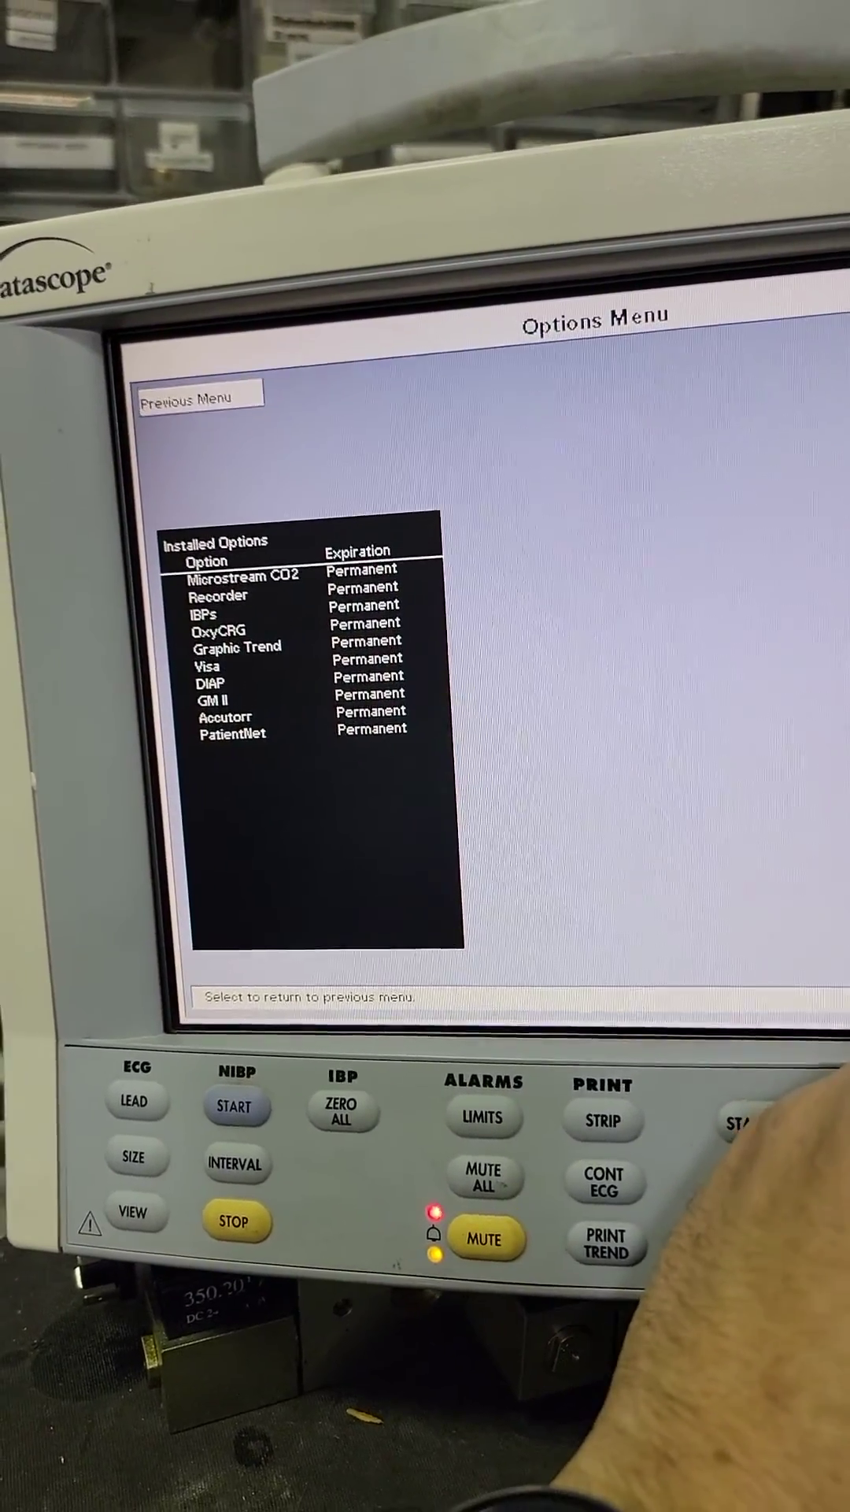
key("Return")
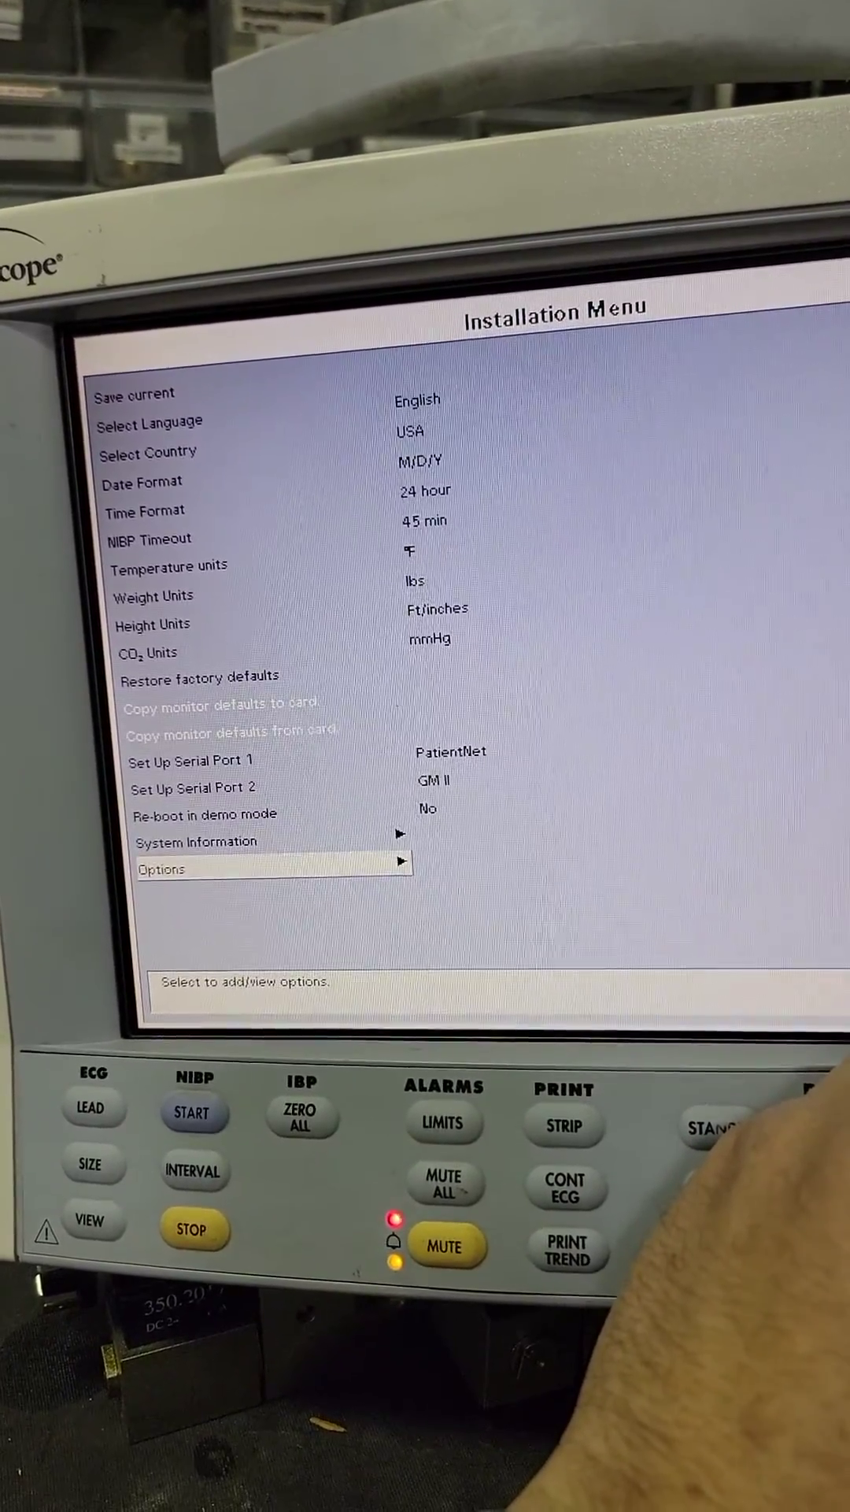